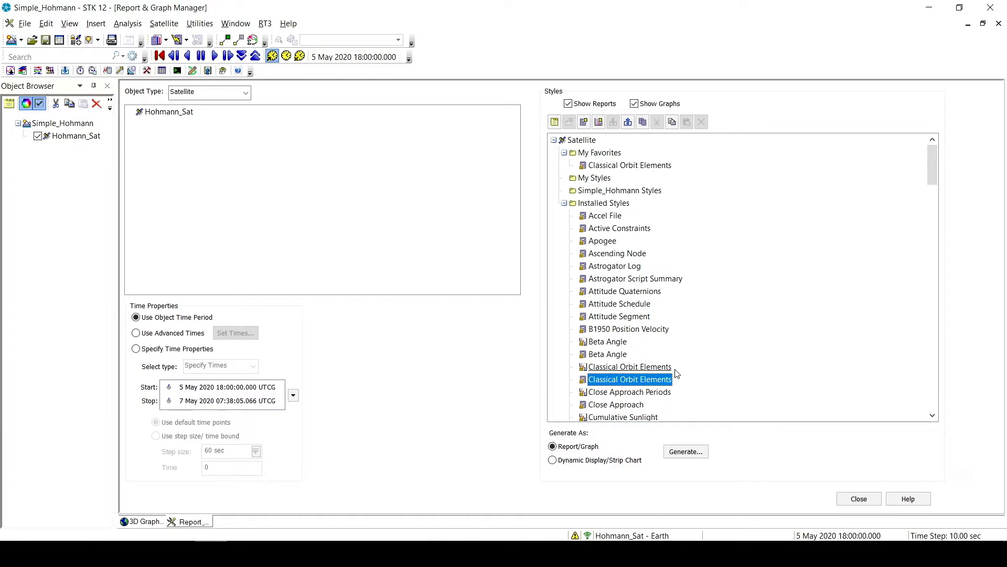
Bring up the actions menu for the installed Classical Orbit Elements report style.
right_click(624, 385)
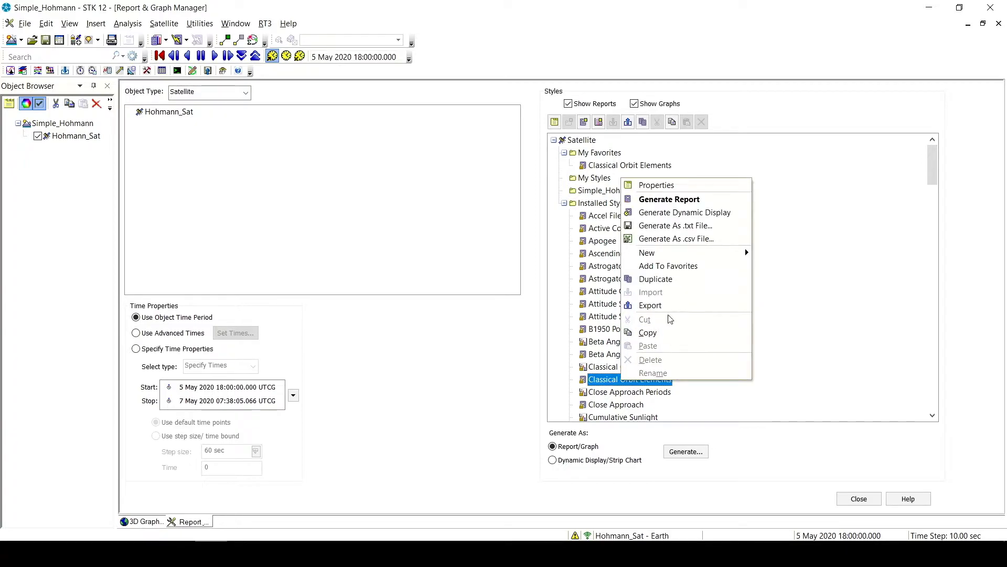
left_click(653, 278)
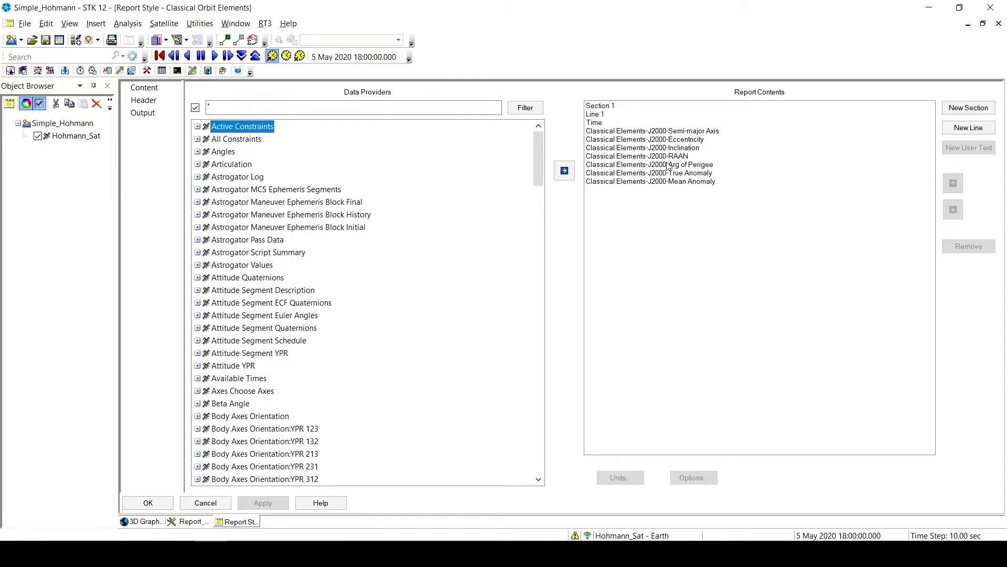
left_click(722, 132)
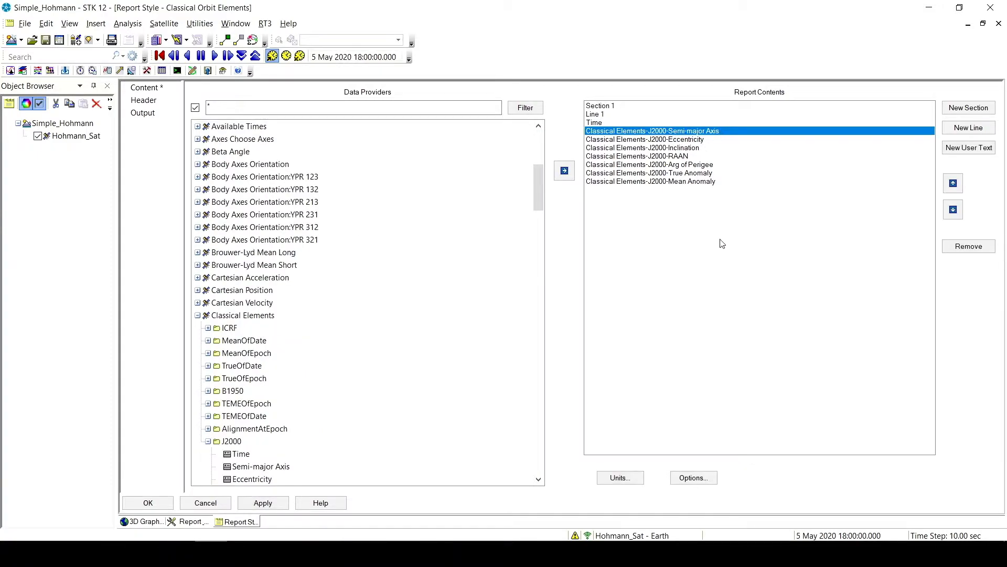
left_click(616, 479)
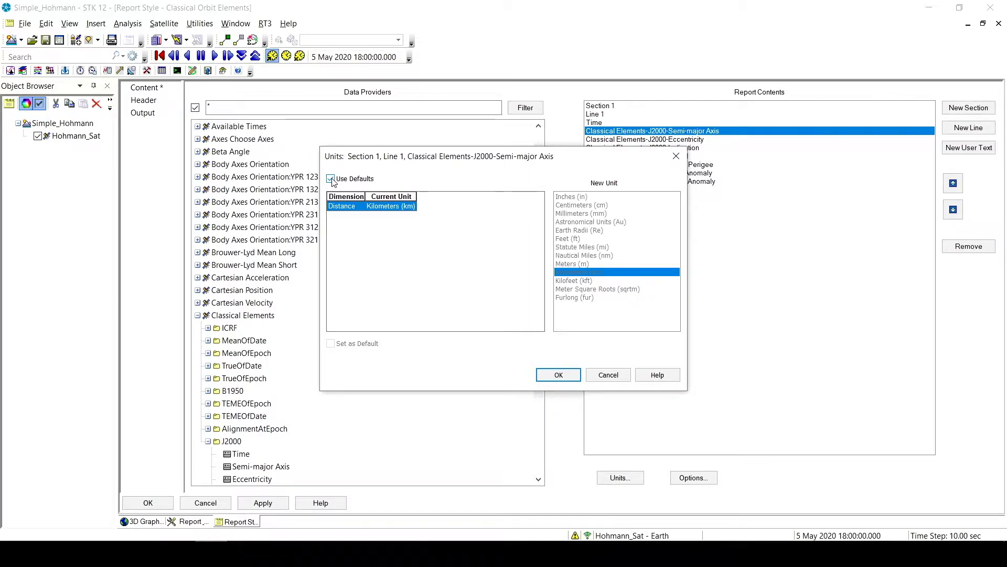
left_click(331, 179)
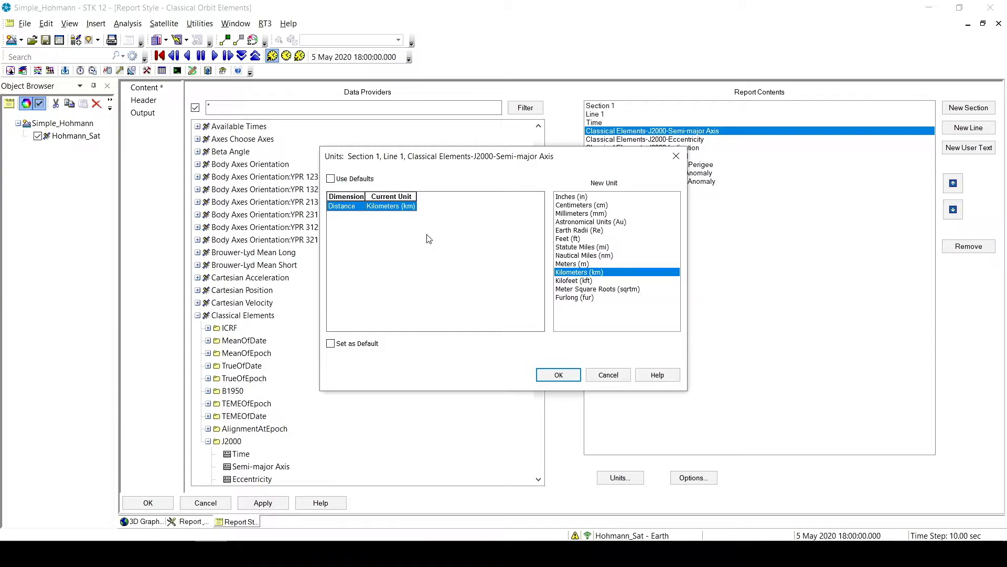
left_click(576, 264)
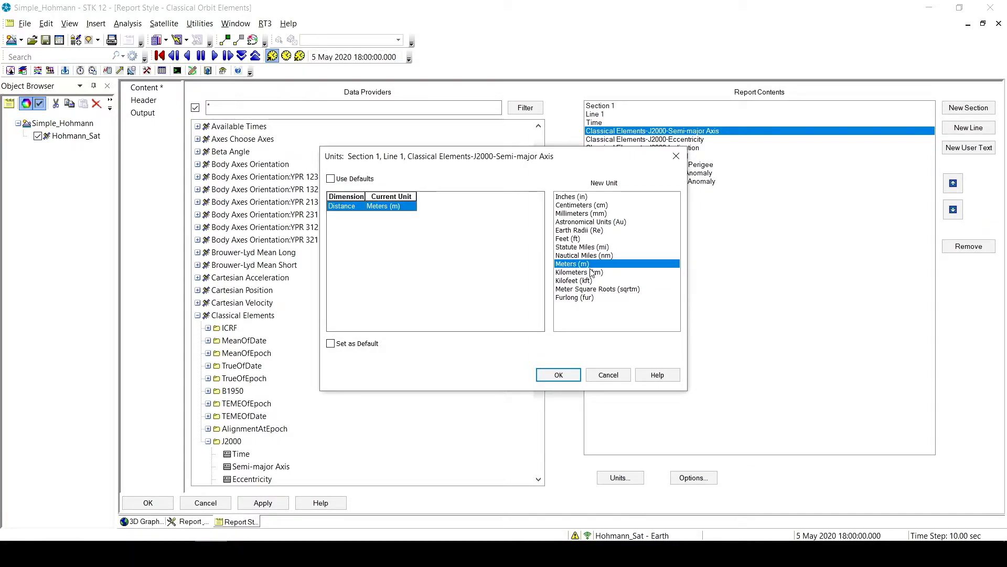
left_click(573, 273)
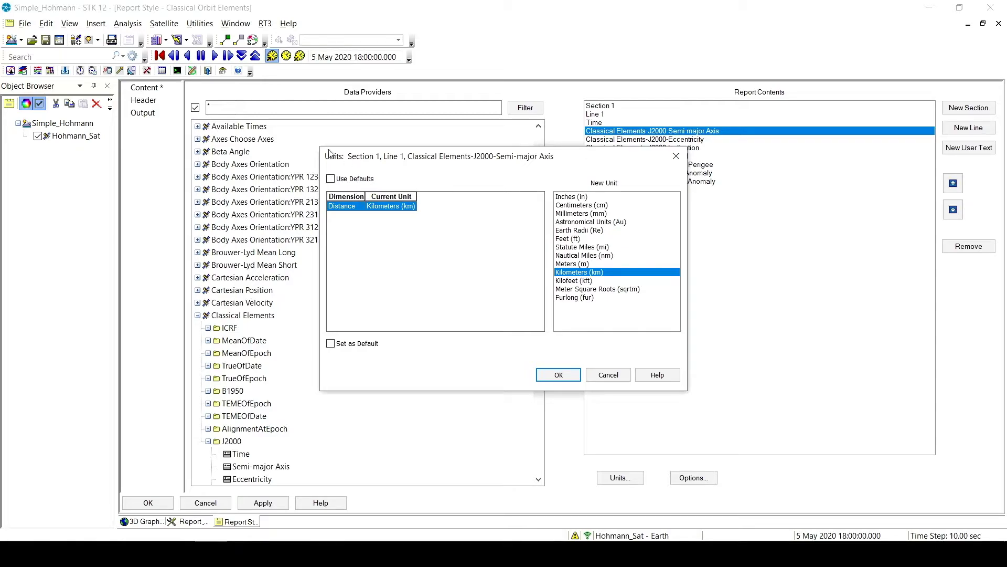
left_click(330, 179)
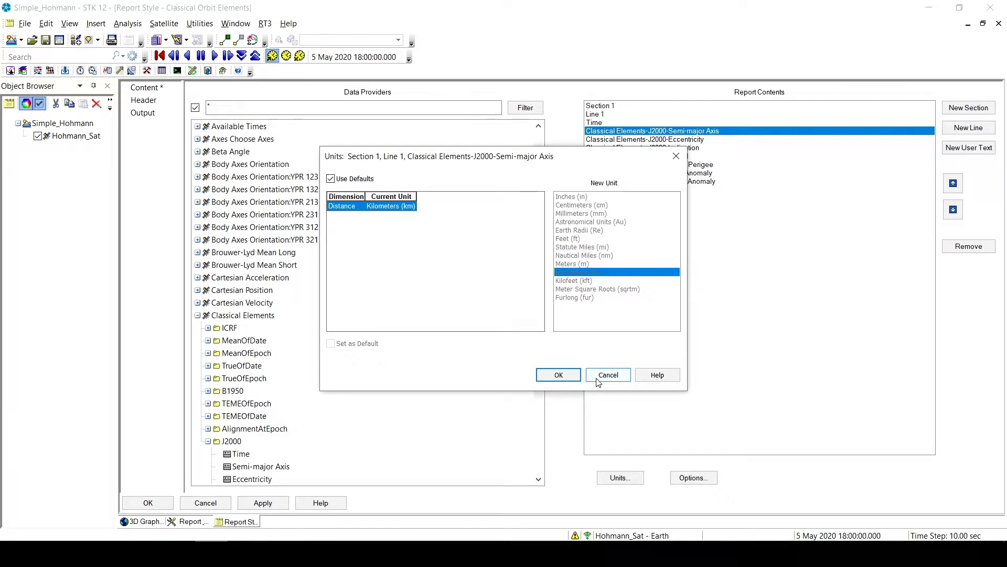
left_click(597, 379)
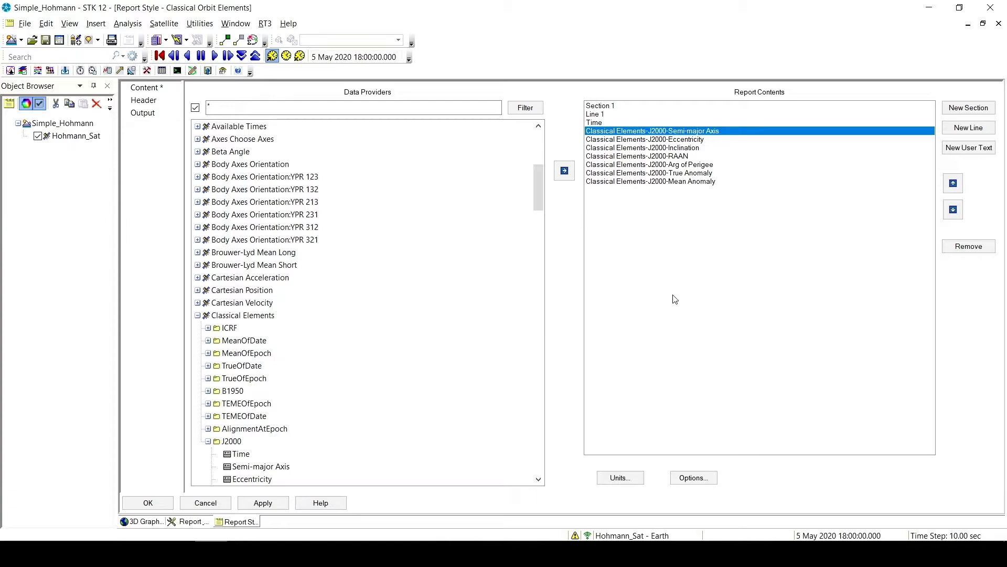
Change the Eccentricity element's Number of Decimal Digits from 3 to 6.
left_click(685, 139)
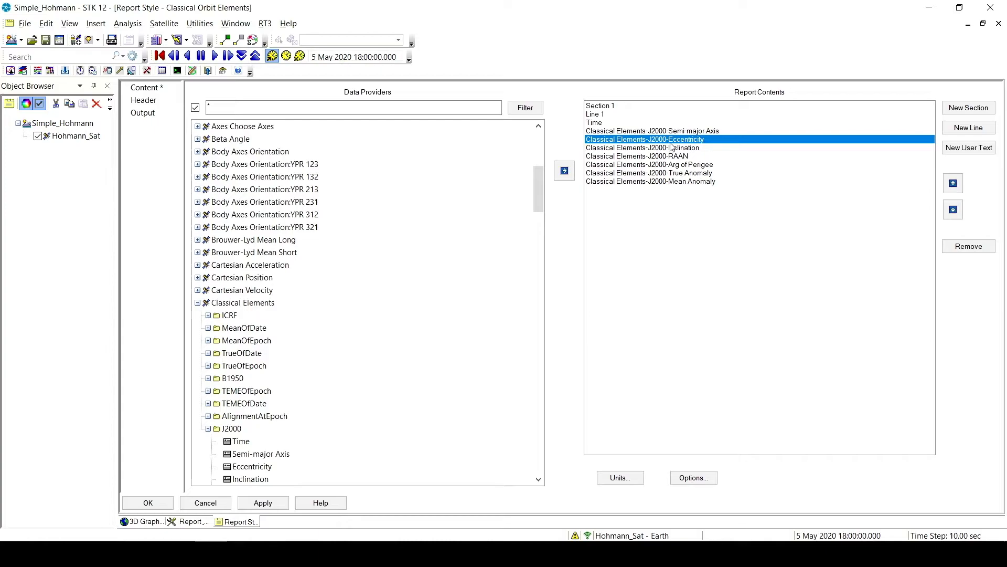
left_click(693, 477)
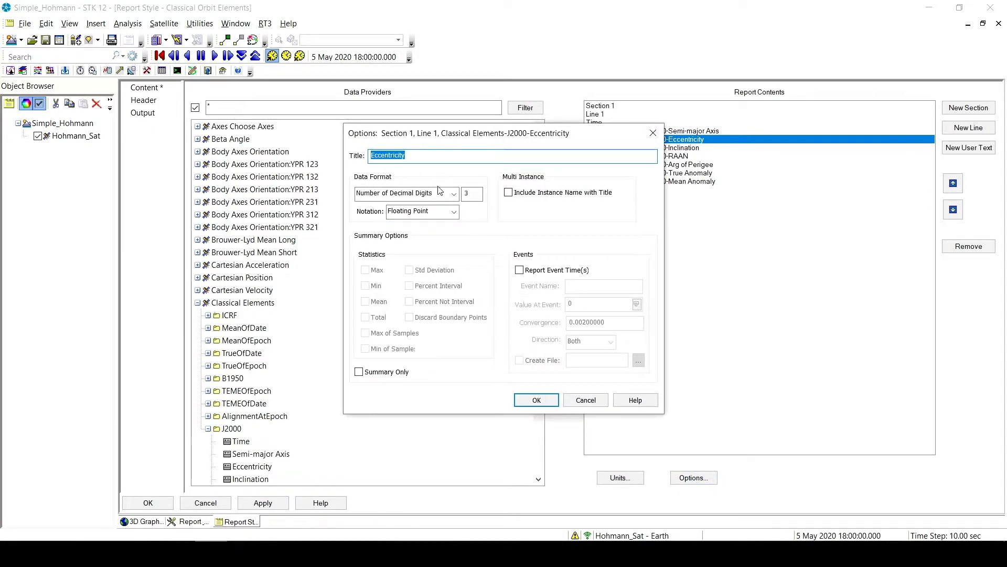
left_click(472, 193)
key("BackSpace")
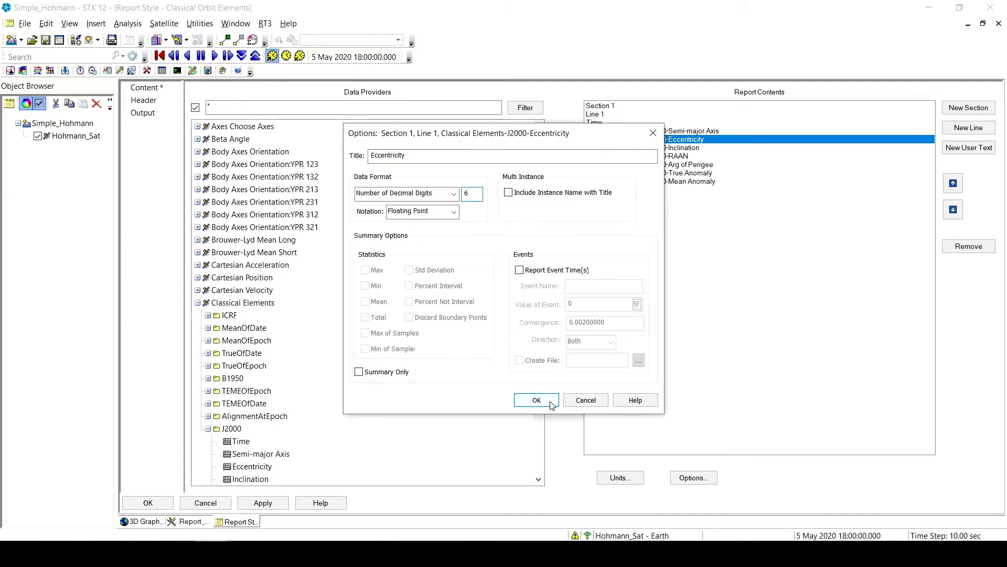
left_click(538, 399)
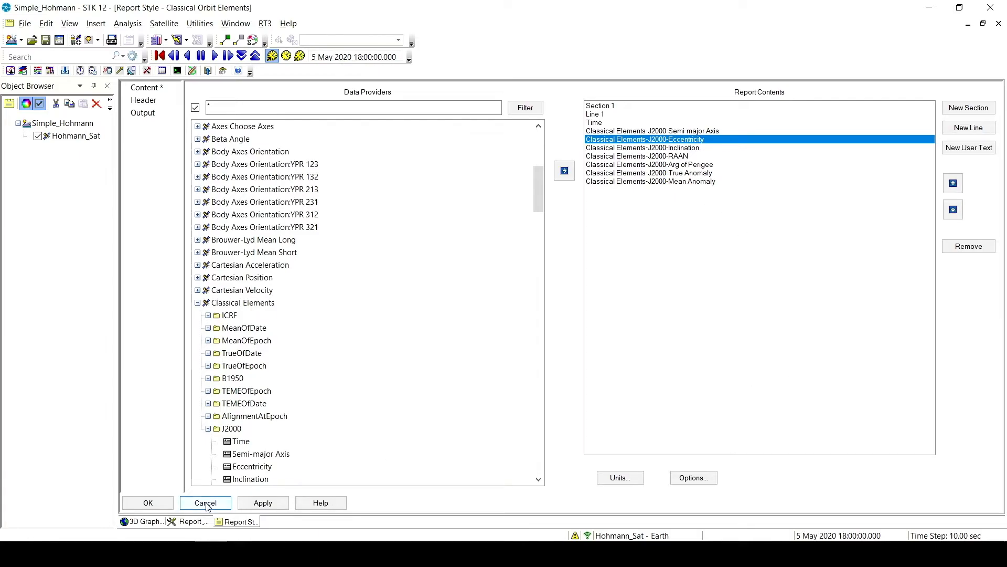
Save the edited style and rename the My Styles copy to 'Classical Orbit Elements Test'.
left_click(158, 504)
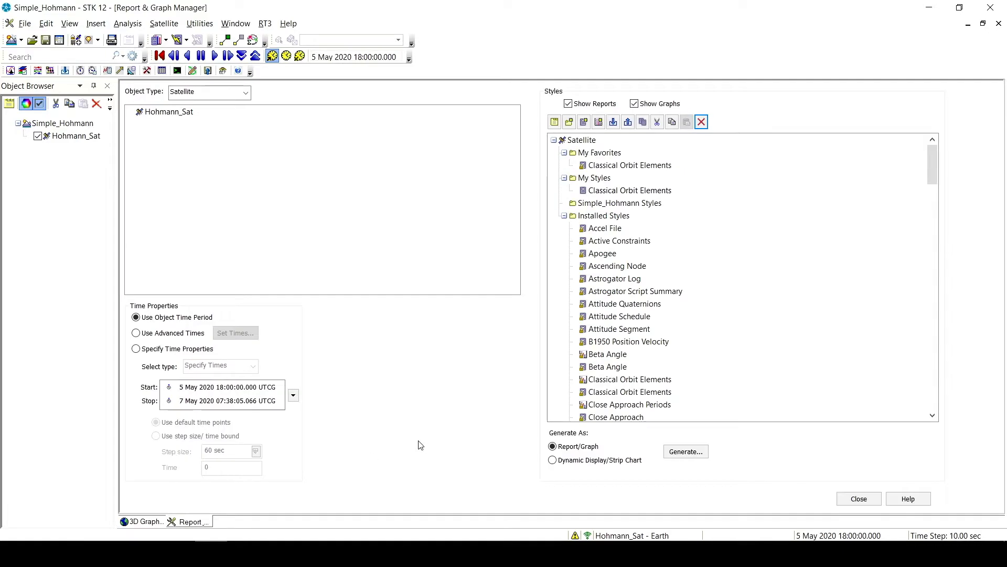
left_click(621, 192)
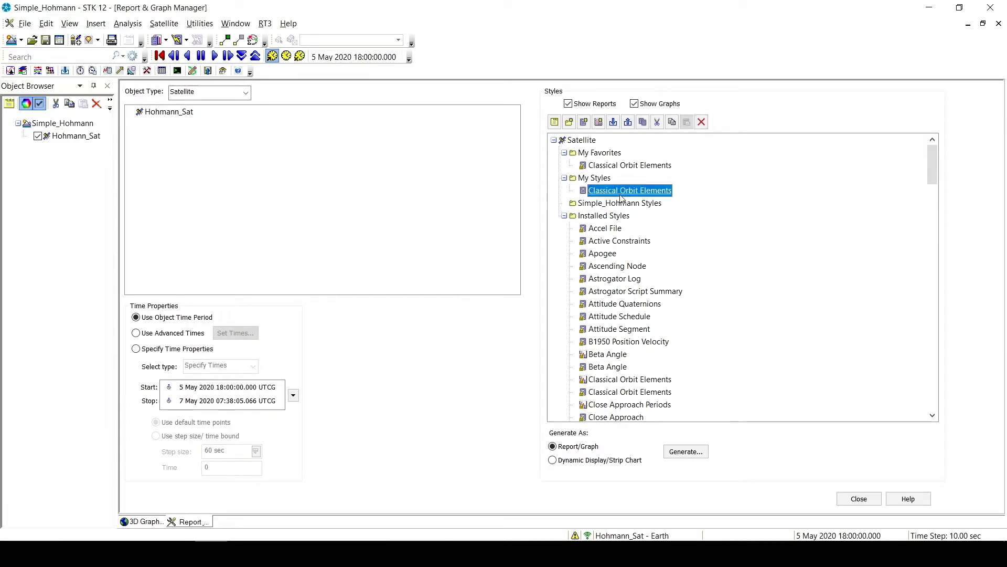
right_click(626, 192)
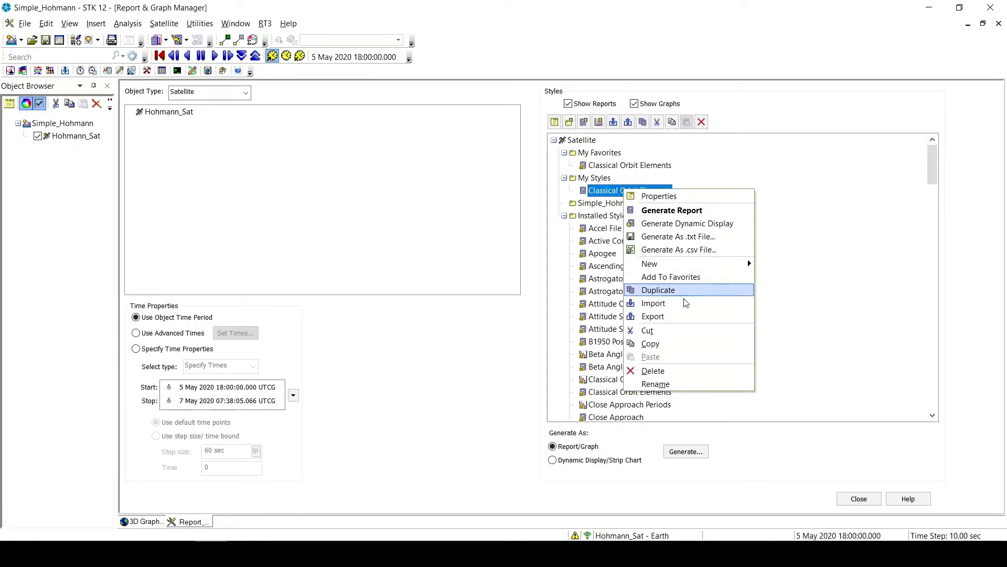
left_click(664, 384)
left_click(724, 192)
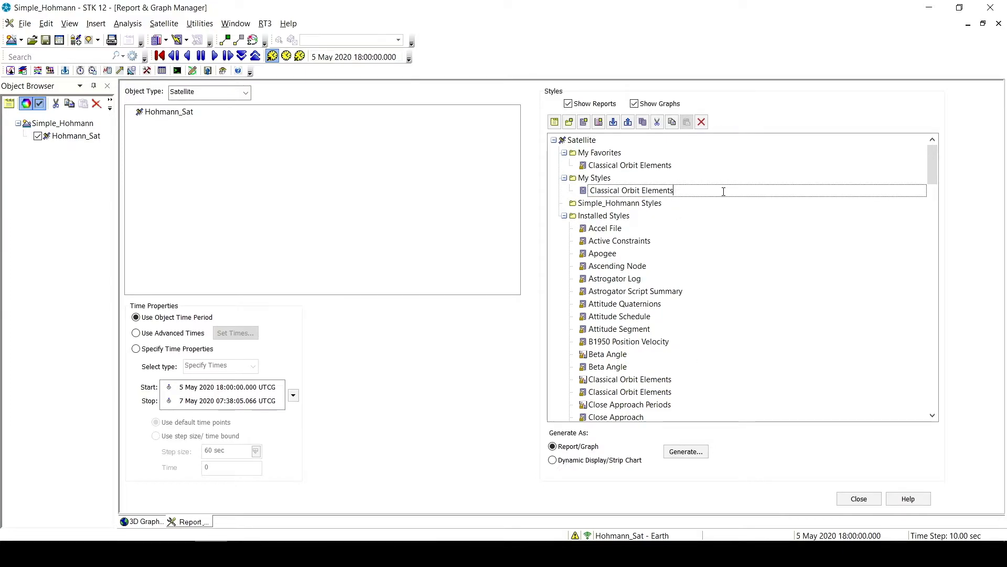
type("Test")
key("Return")
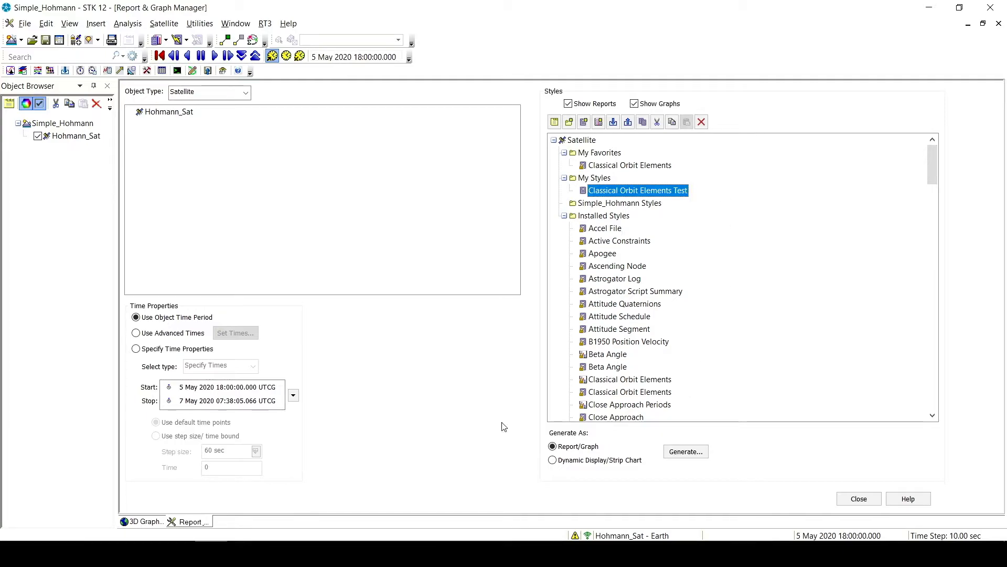
Browse the STK 12 documents to Config\Styles\Satellite and bring up Classical Orbit Elements Test.rst's menu.
left_click(859, 498)
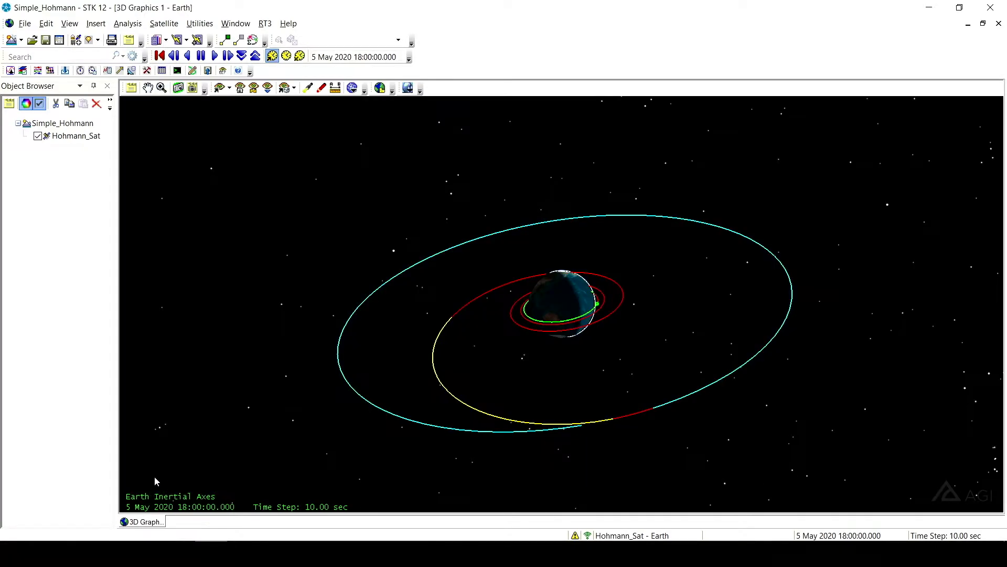
mouse_move(114, 553)
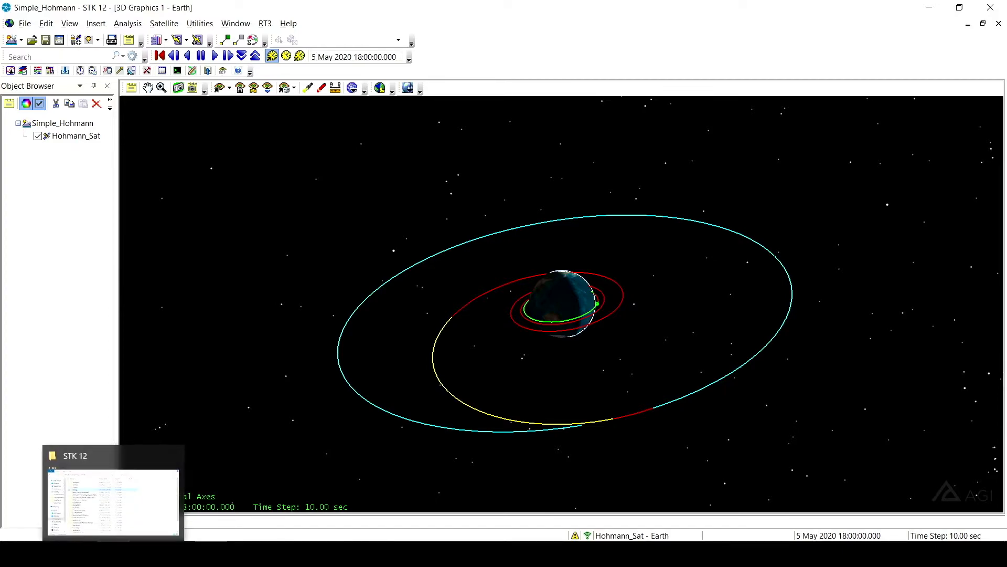
left_click(114, 493)
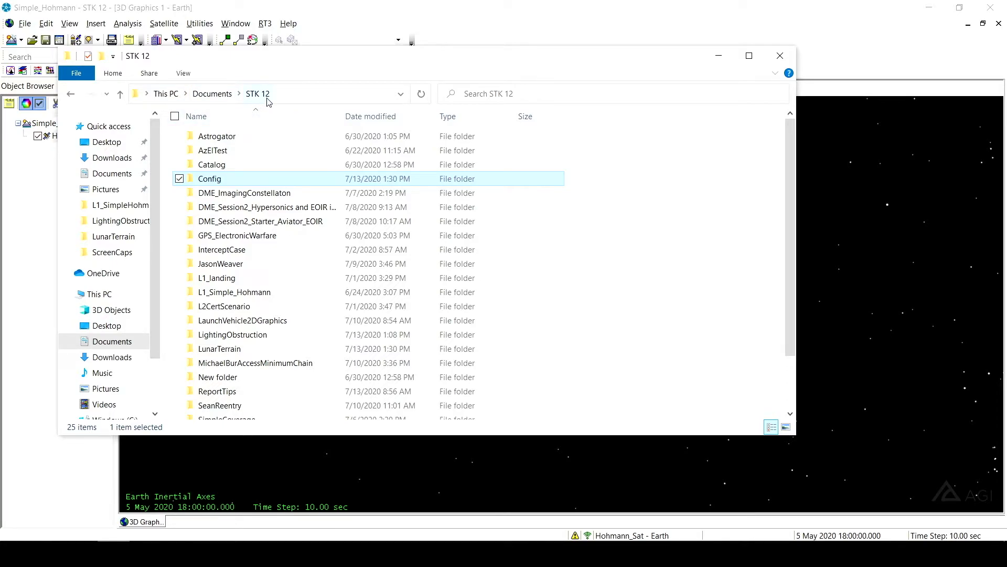
double_click(220, 179)
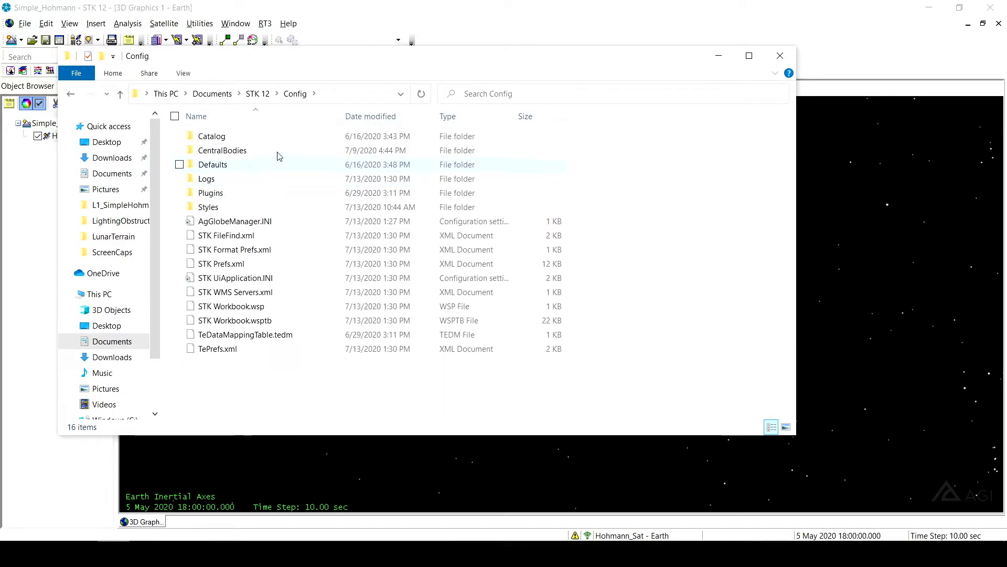
double_click(224, 211)
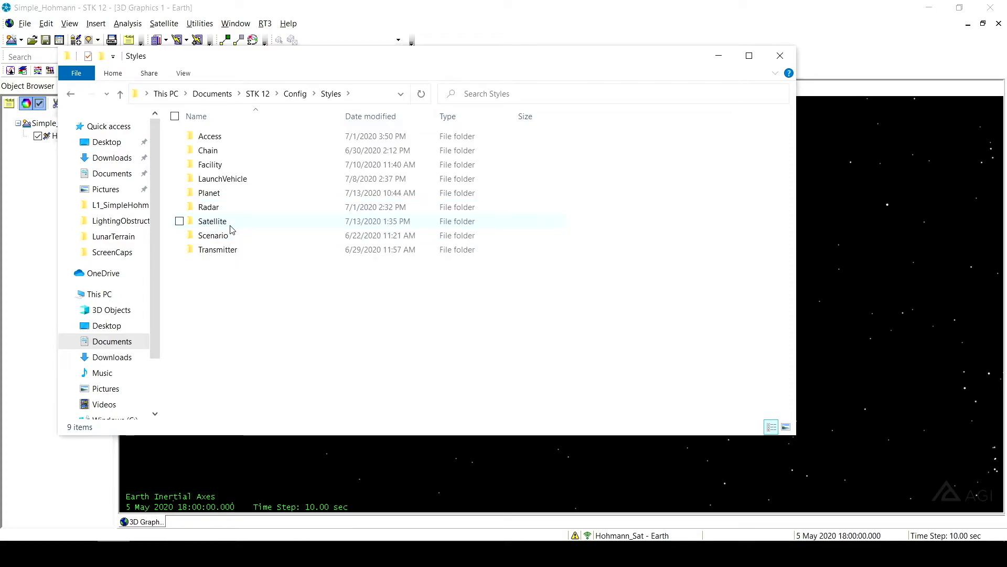
double_click(231, 223)
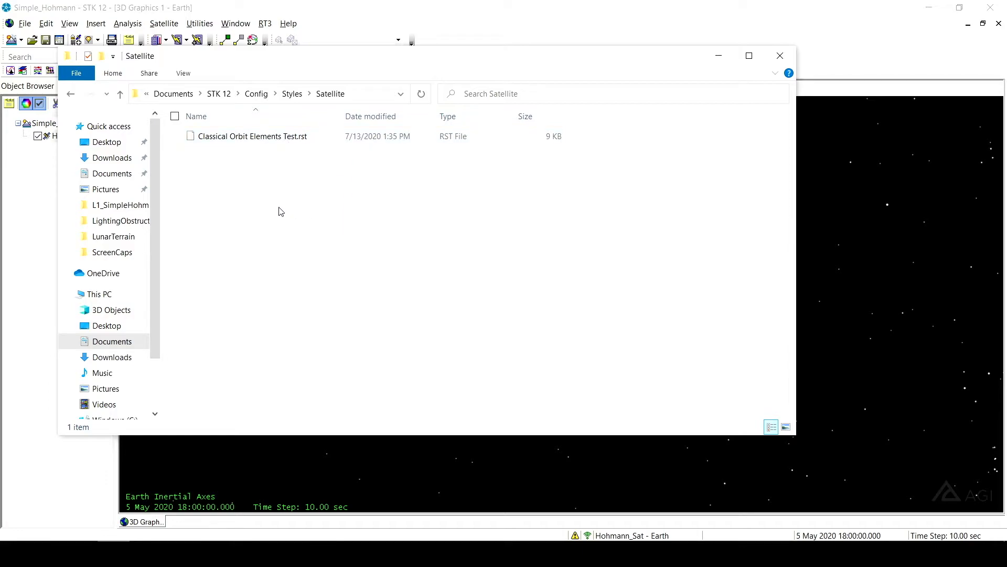
right_click(241, 139)
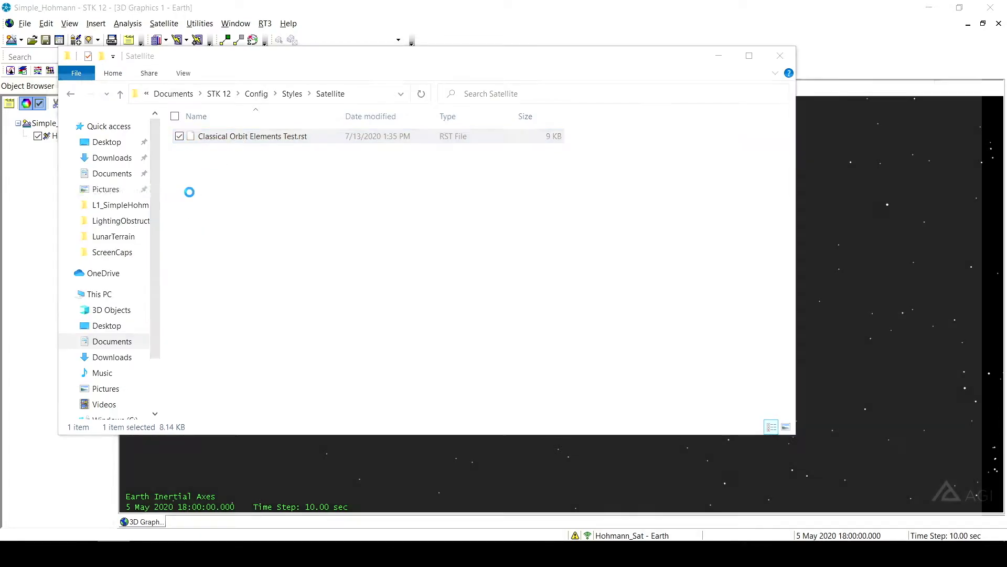
Open Classical Orbit Elements Test.rst with Notepad++ and scroll down to the Semi-major Axis element.
left_click(190, 194)
scroll(245, 291, "down", 10)
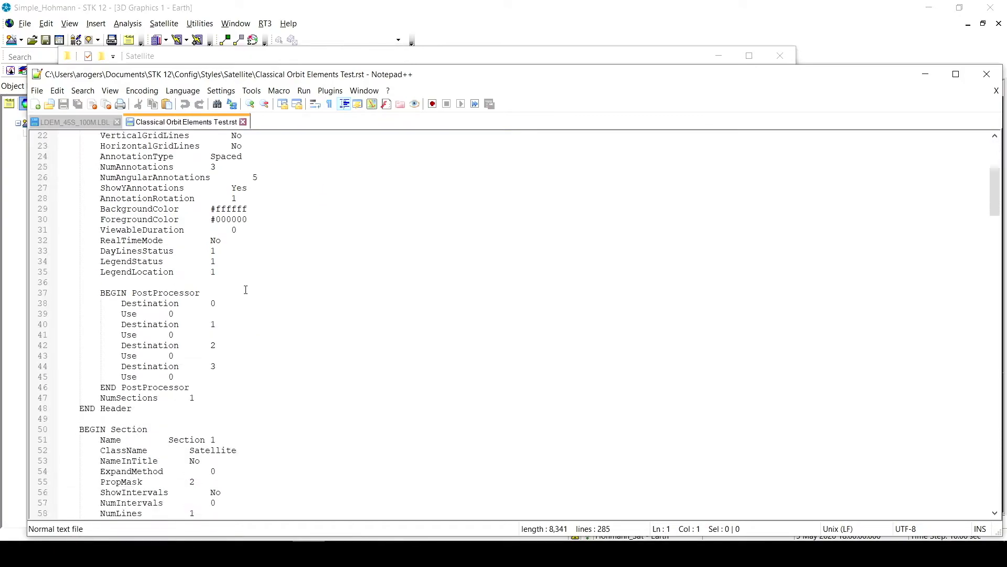
scroll(245, 290, "down", 1)
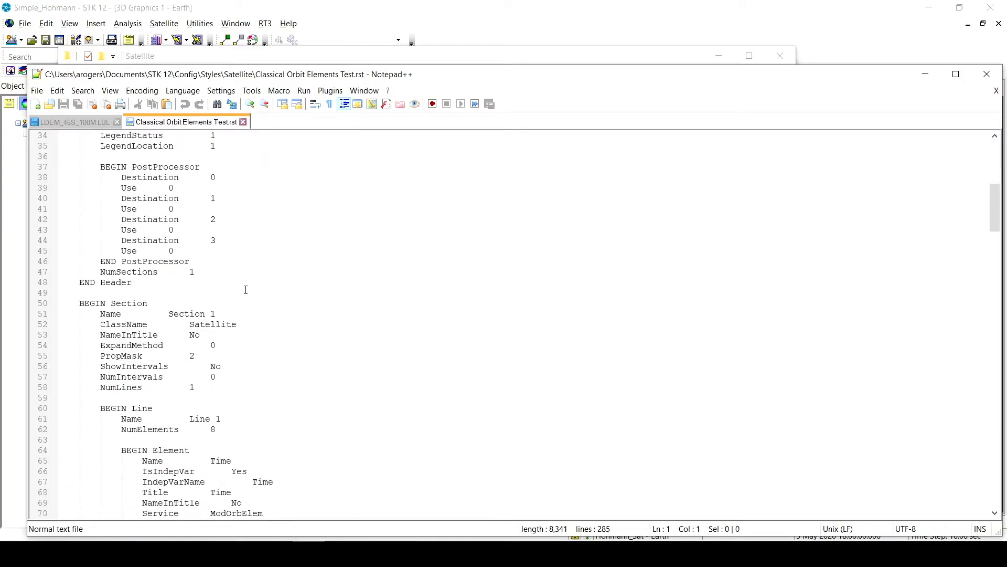
scroll(247, 291, "down", 5)
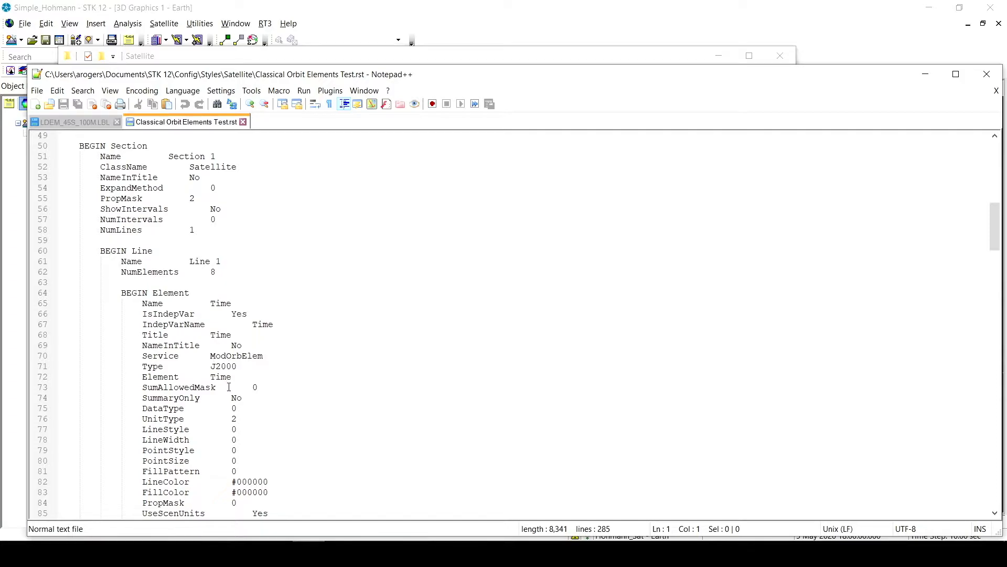
scroll(213, 360, "down", 5)
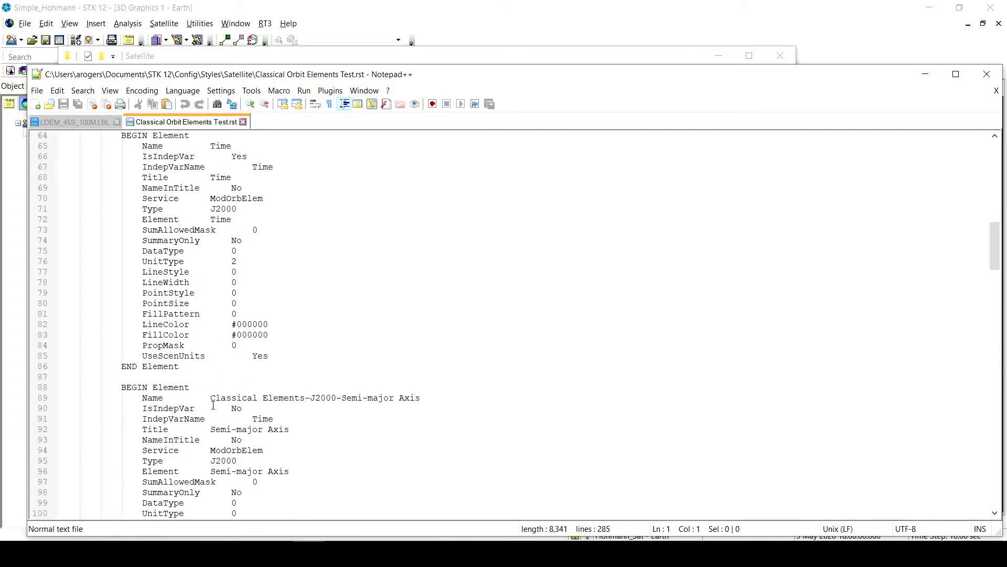
scroll(213, 405, "down", 3)
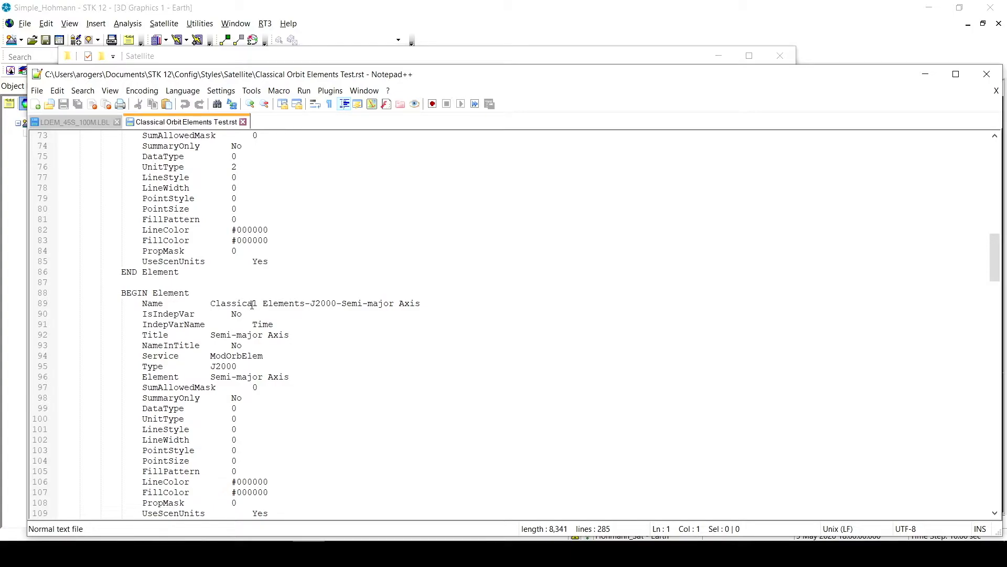
scroll(259, 319, "down", 1)
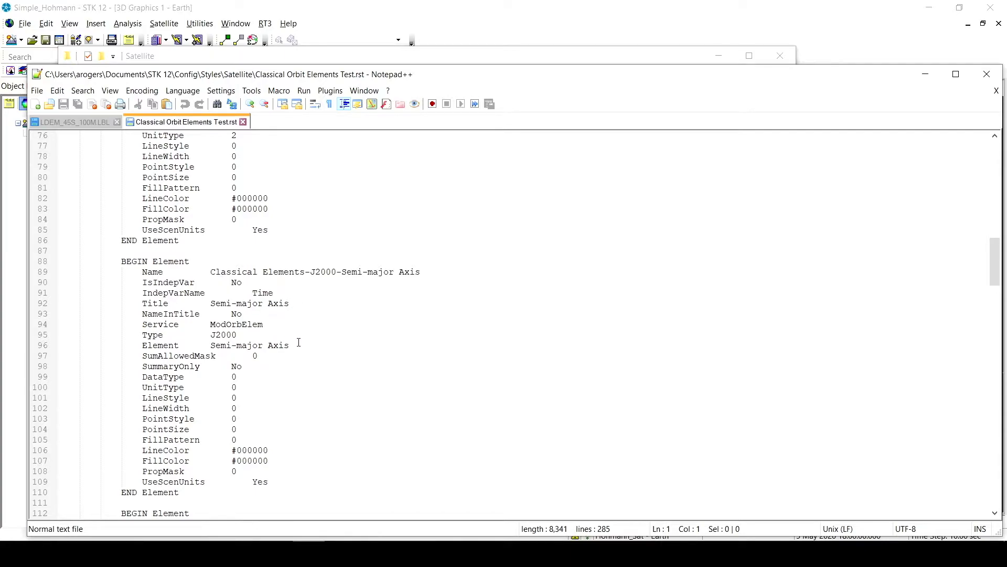
Add a 'Format %.6f' line below SumAllowedMask 0 on line 97.
left_click(278, 357)
key("Return")
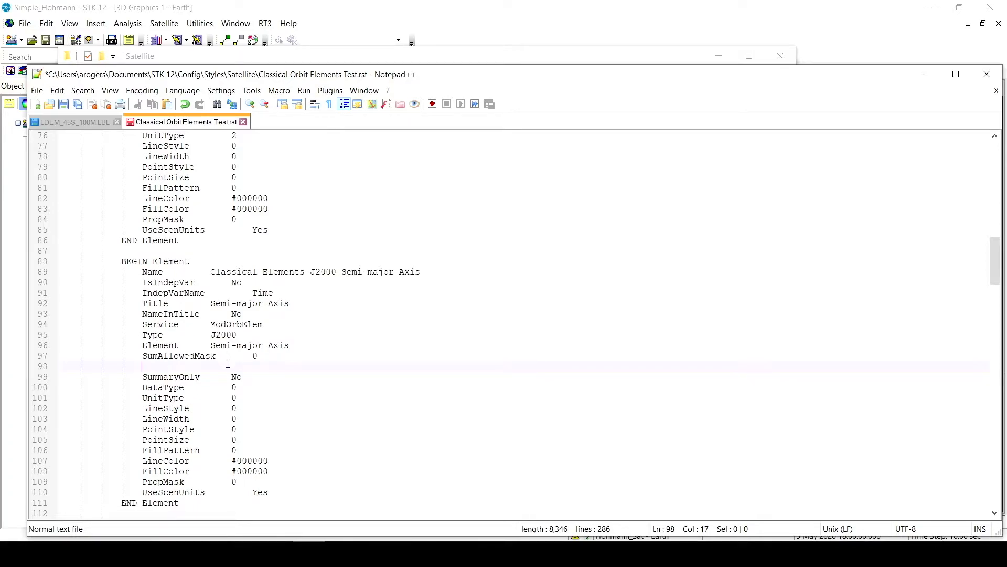
type("Format          %.6f")
key("BackSpace")
type("e")
key("BackSpace")
type("f")
key("BackSpace")
type("f")
scroll(323, 377, "down", 2)
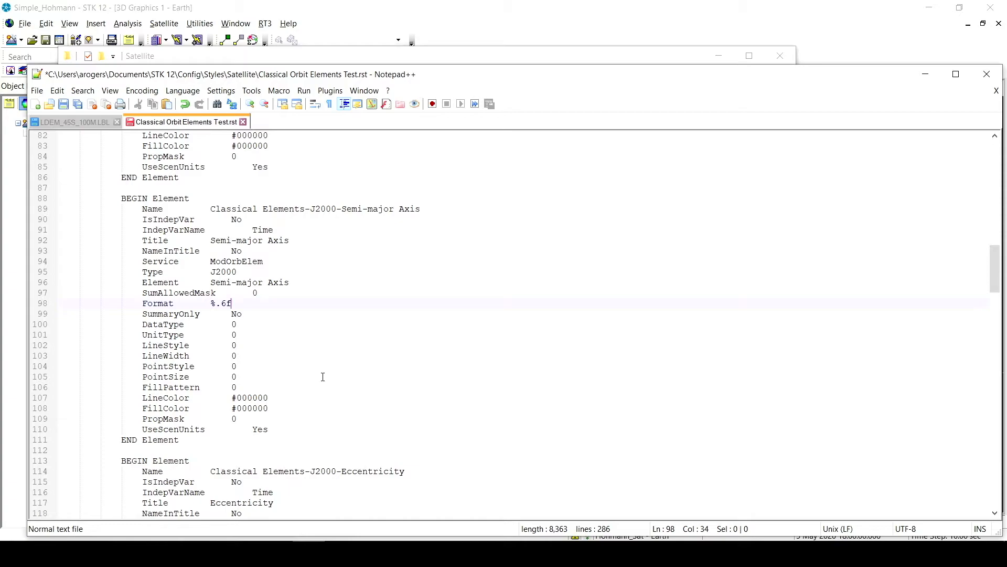
Add a BEGIN Units / Meters / END Units block after the UseScenUnits line.
left_click(292, 431)
key("Return")
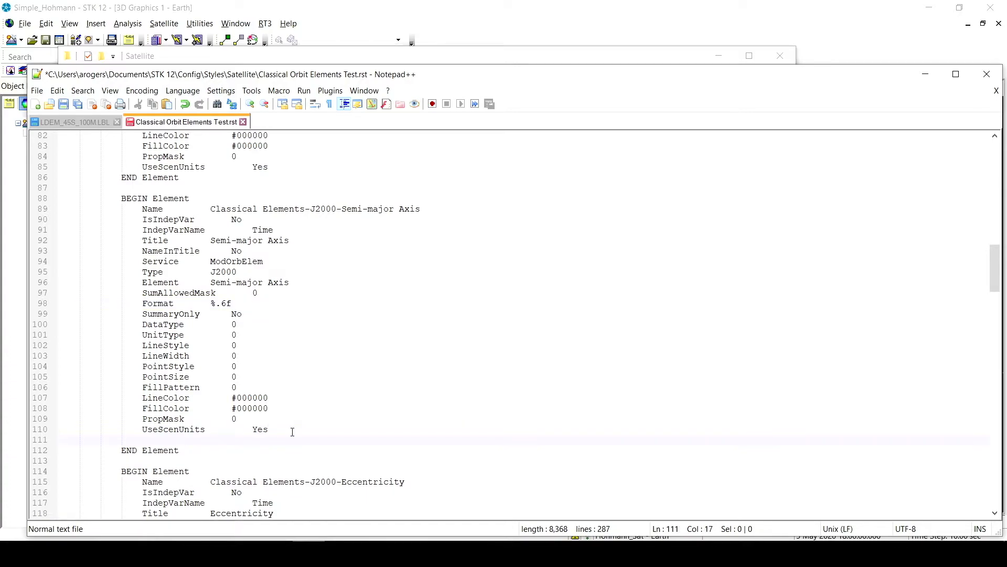
type("BEGIN ")
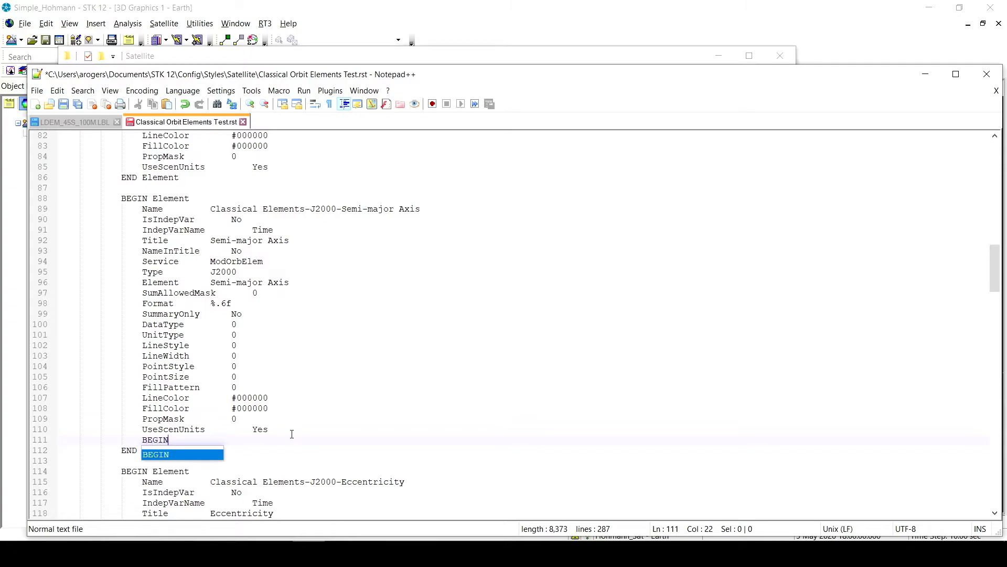
type("Units")
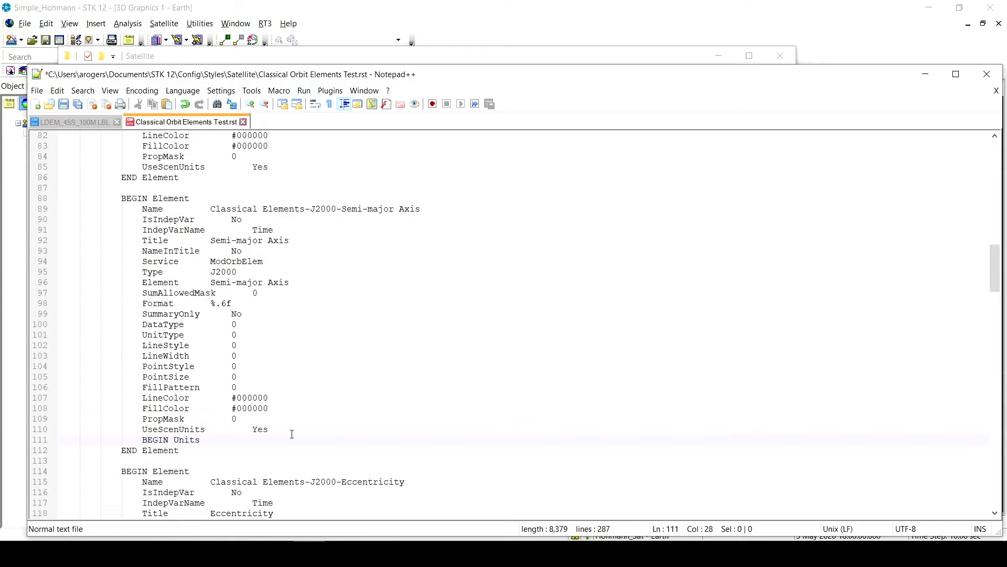
key("Return")
key("Tab")
type("Meters")
key("Return")
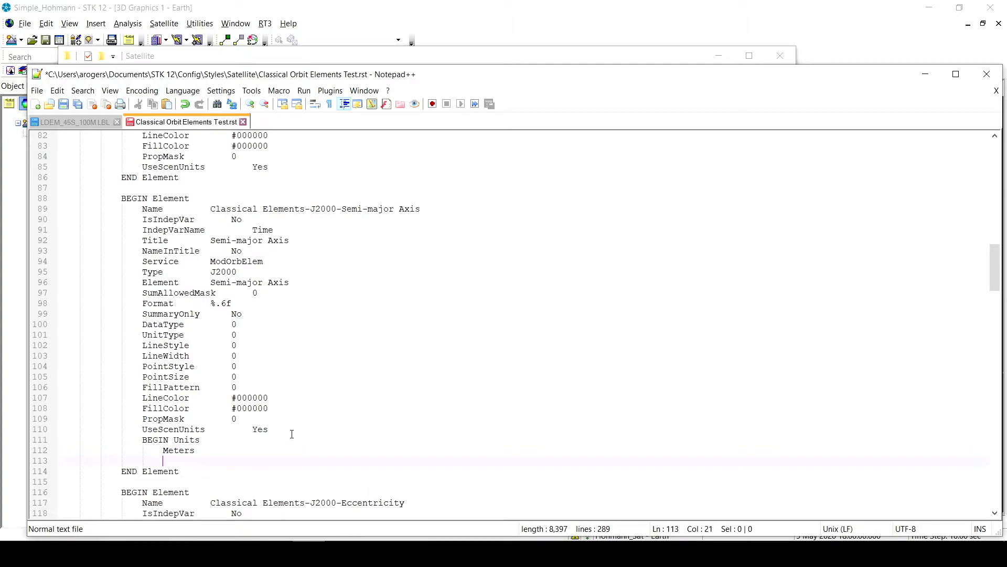
key("BackSpace")
type("END Units")
left_click(147, 439)
Change UseScenUnits from Yes to No and save the style file.
left_click(270, 430)
key("BackSpace")
key("BackSpace")
key("BackSpace")
type("No")
left_click(226, 429)
left_click(63, 104)
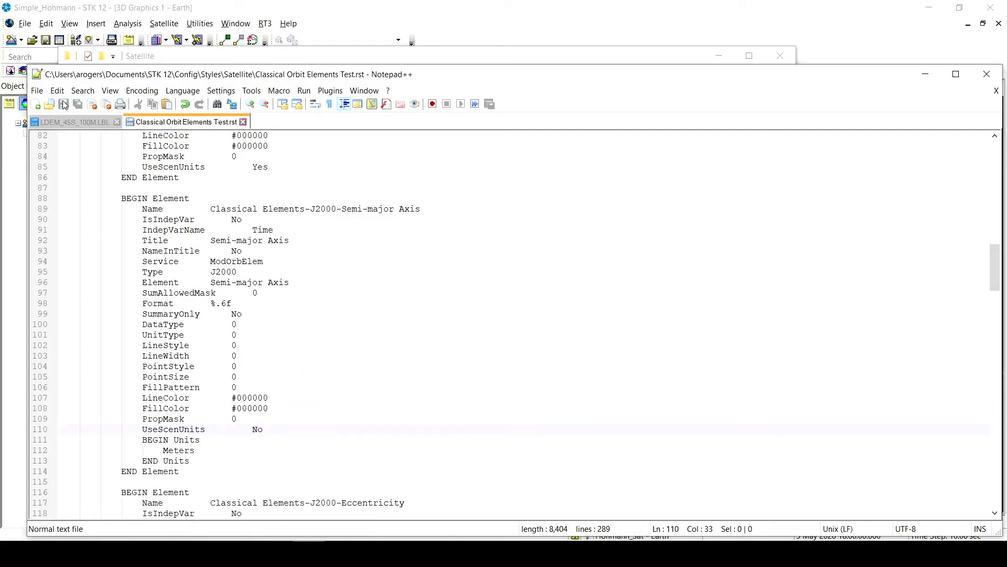
Generate a report for Hohmann_Sat using the Classical Orbit Elements Test style.
left_click(927, 79)
left_click(719, 55)
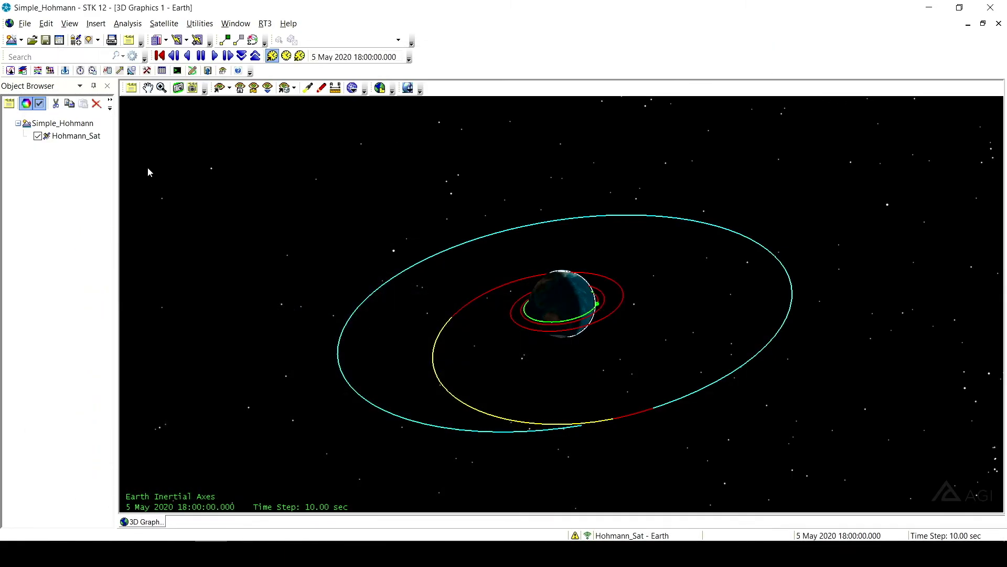
left_click(76, 135)
left_click(76, 135)
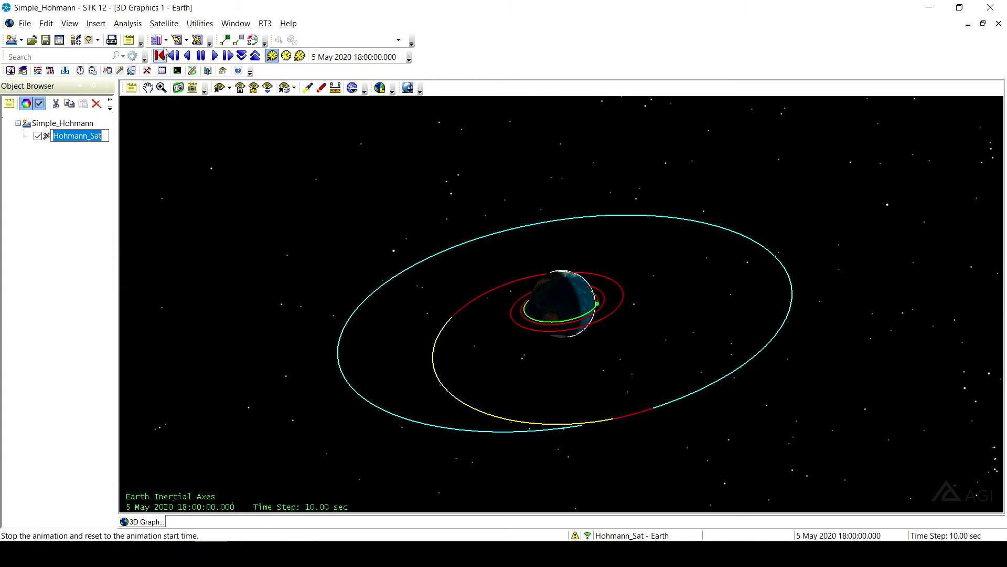
left_click(147, 70)
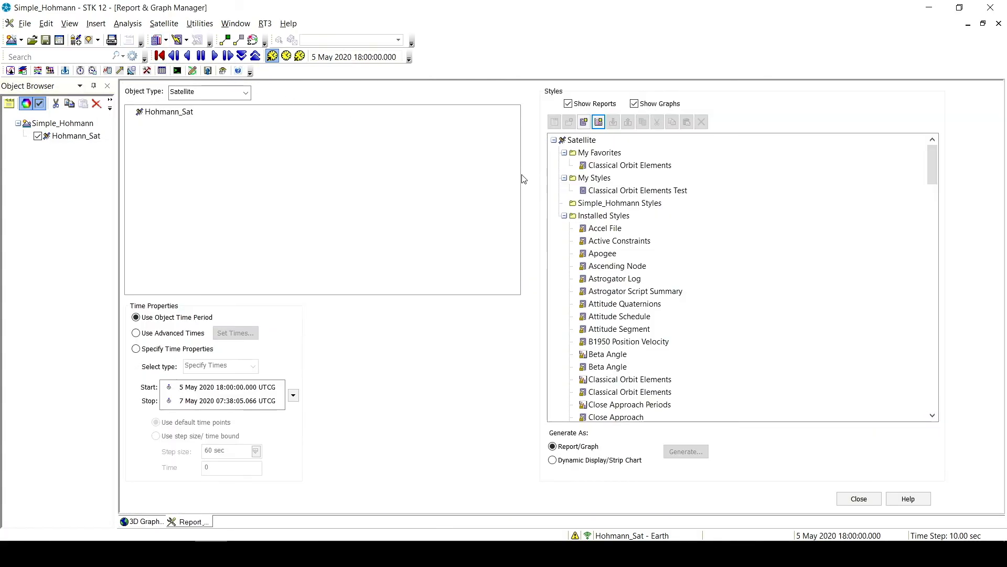
left_click(623, 193)
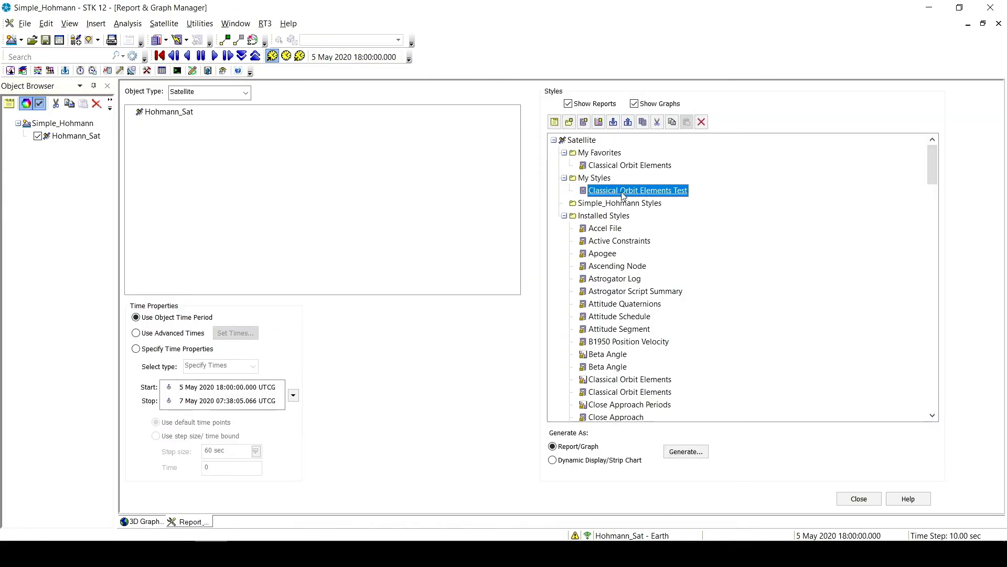
left_click(684, 458)
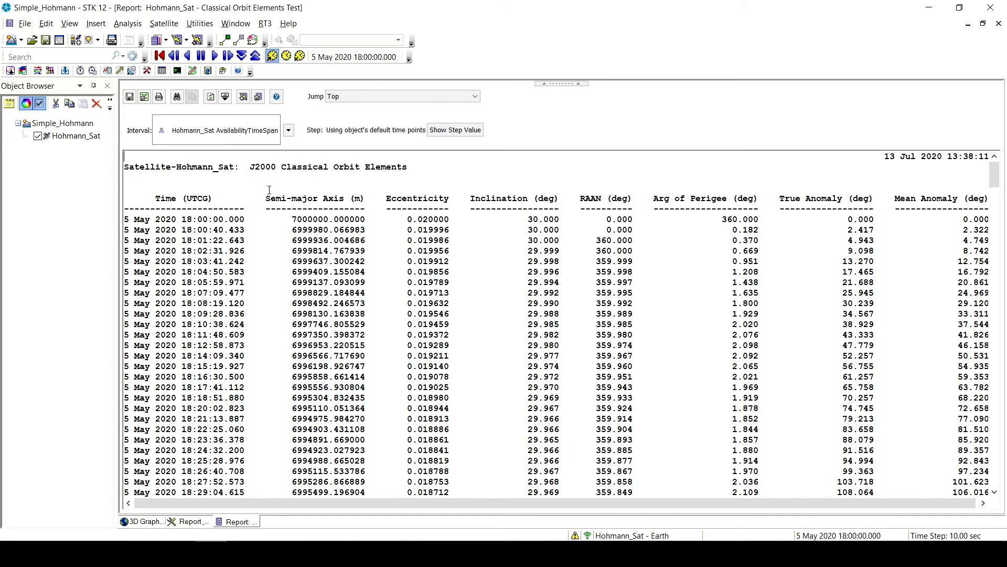